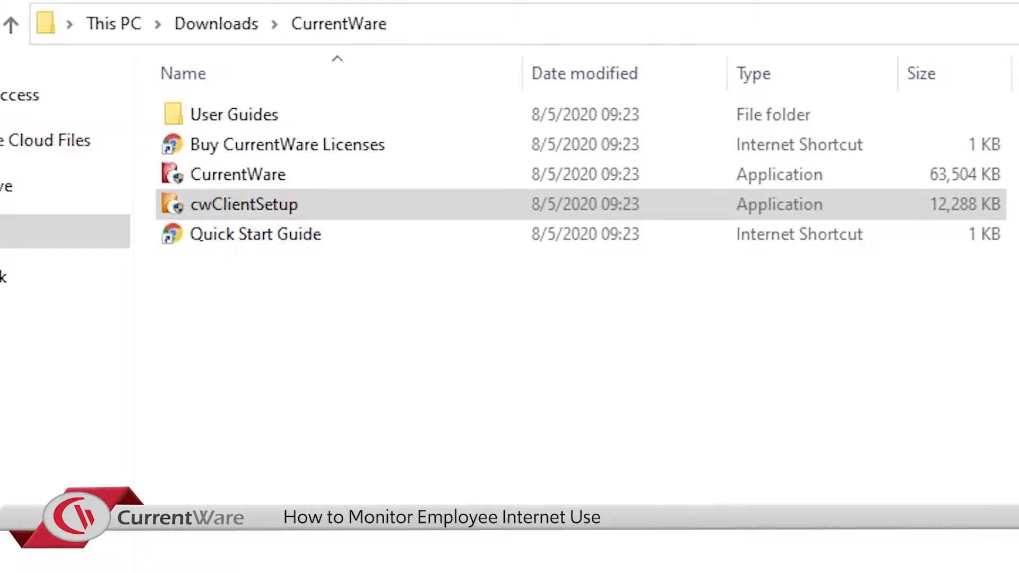
Launch cwClientSetup from the CurrentWare folder and advance the setup wizard with Next
left_click(237, 201)
double_click(238, 204)
left_click(630, 450)
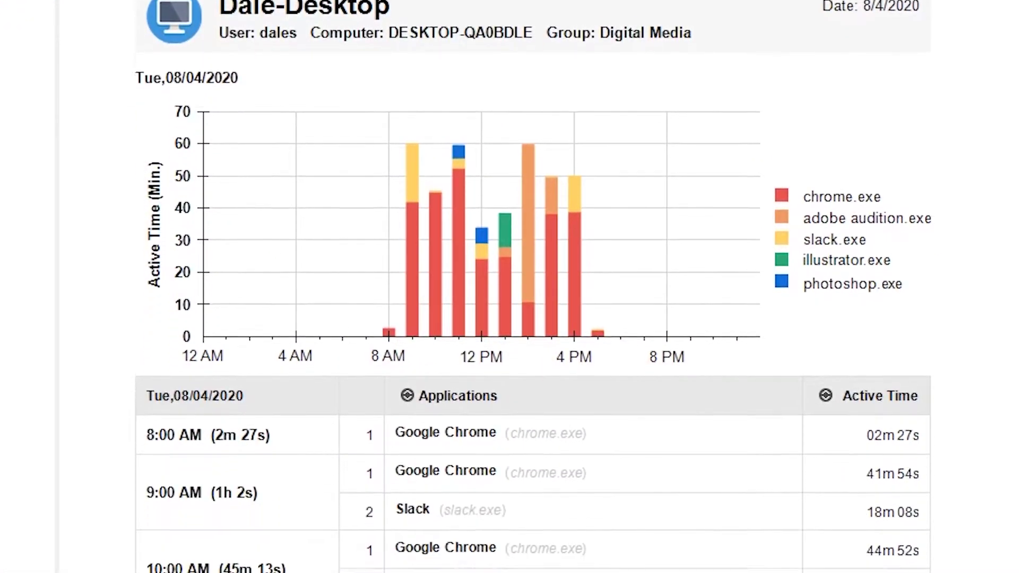
Add iexplore.exe to the Blocked Application List and launch Internet Explorer to test the block
scroll(733, 64, "down", 8)
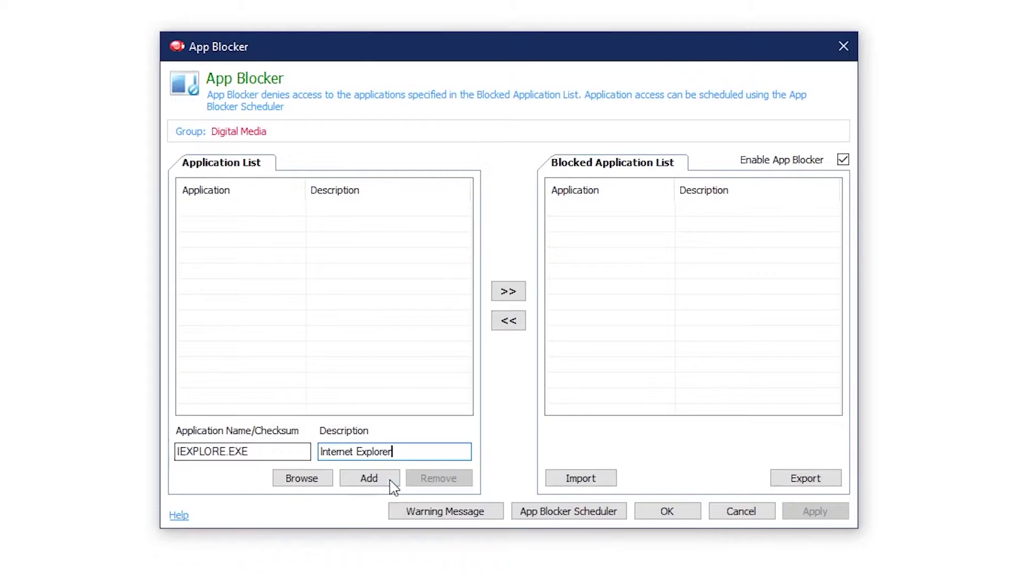
left_click(391, 480)
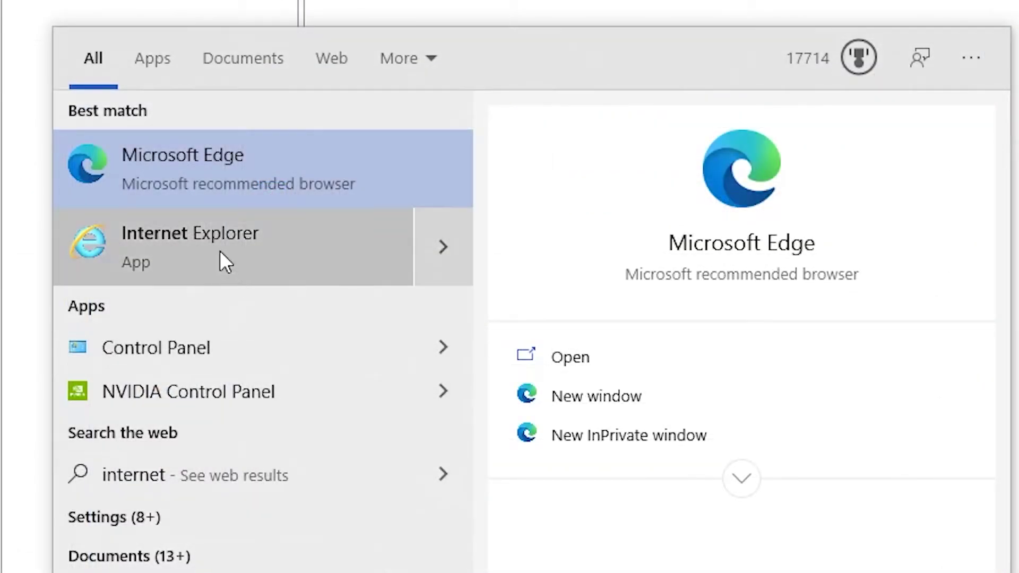
left_click(220, 251)
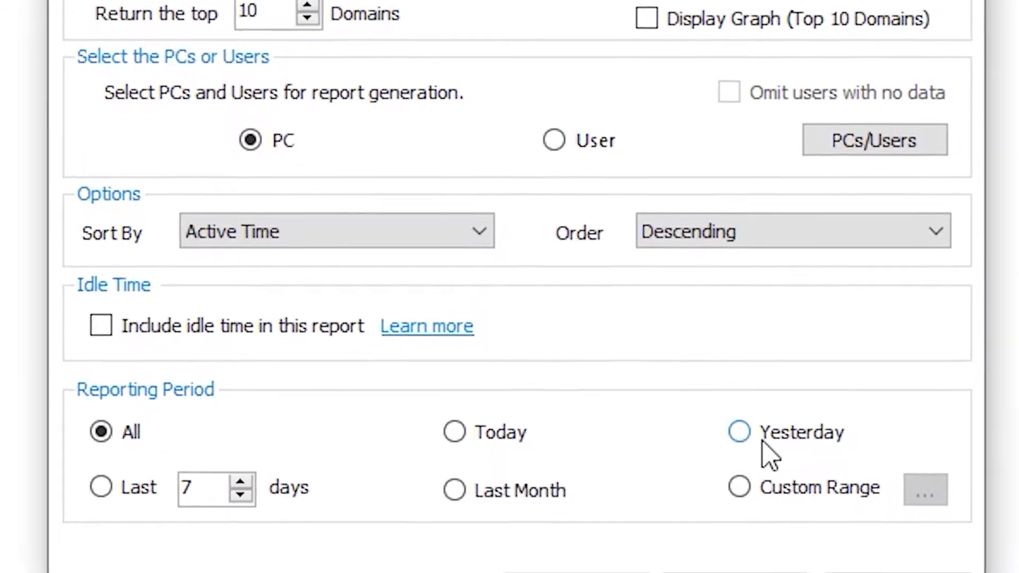
Set the reporting period to Yesterday and create an email schedule, entering the recipient's e-mail address
left_click(728, 524)
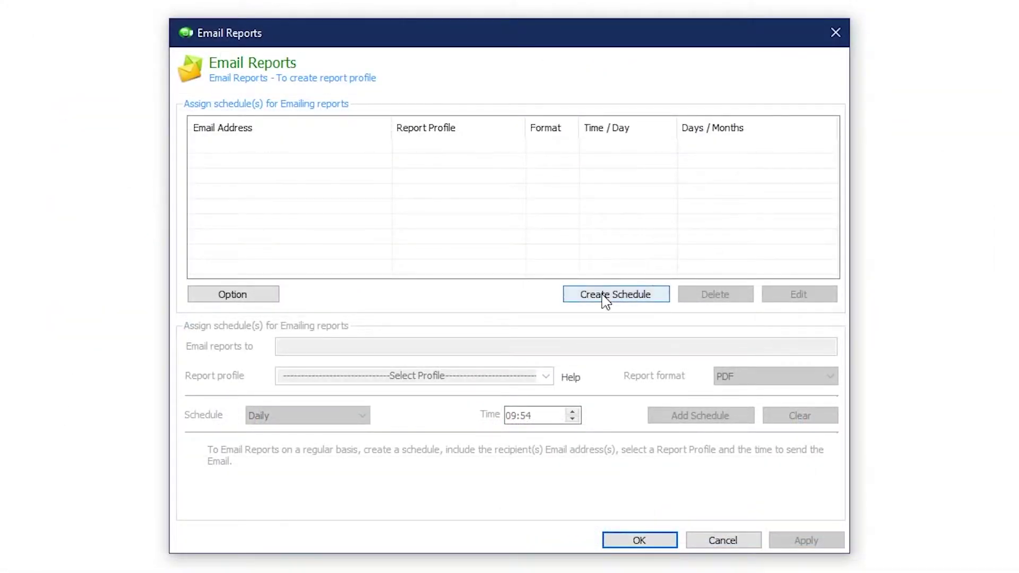
left_click(604, 297)
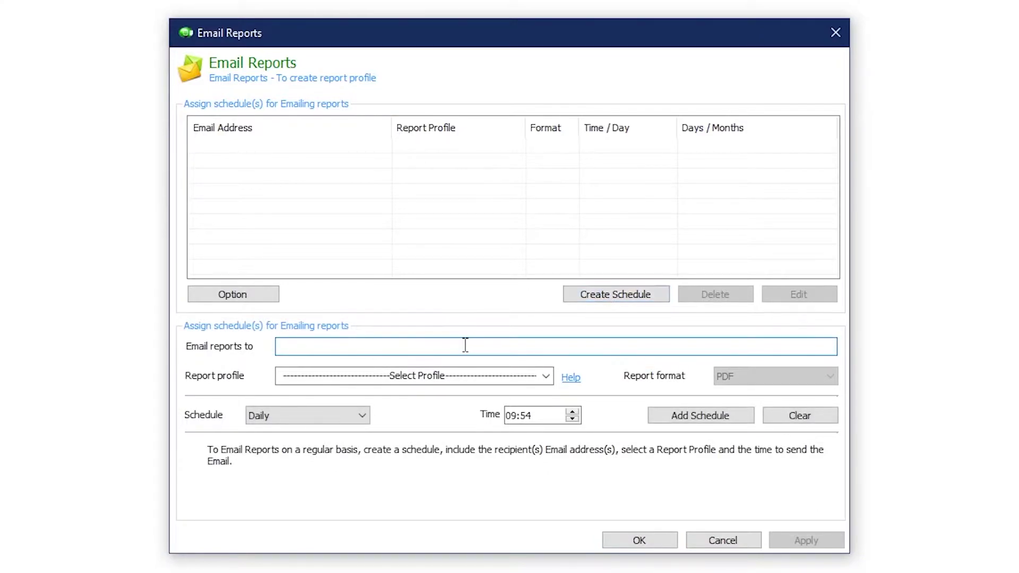
type("boss@company.c")
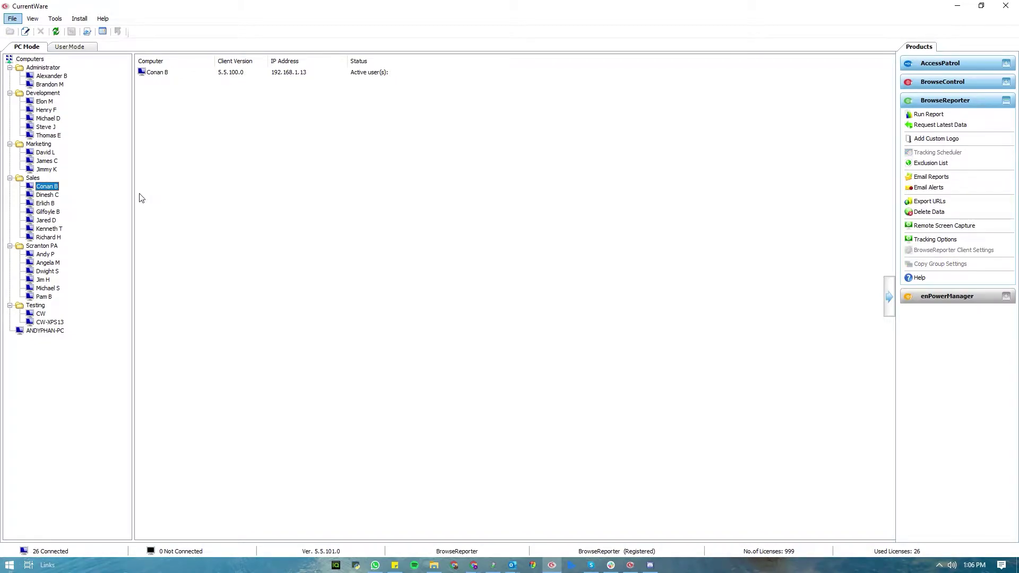
Open the Run Report options and select Employee Productivity as the report type
left_click(928, 114)
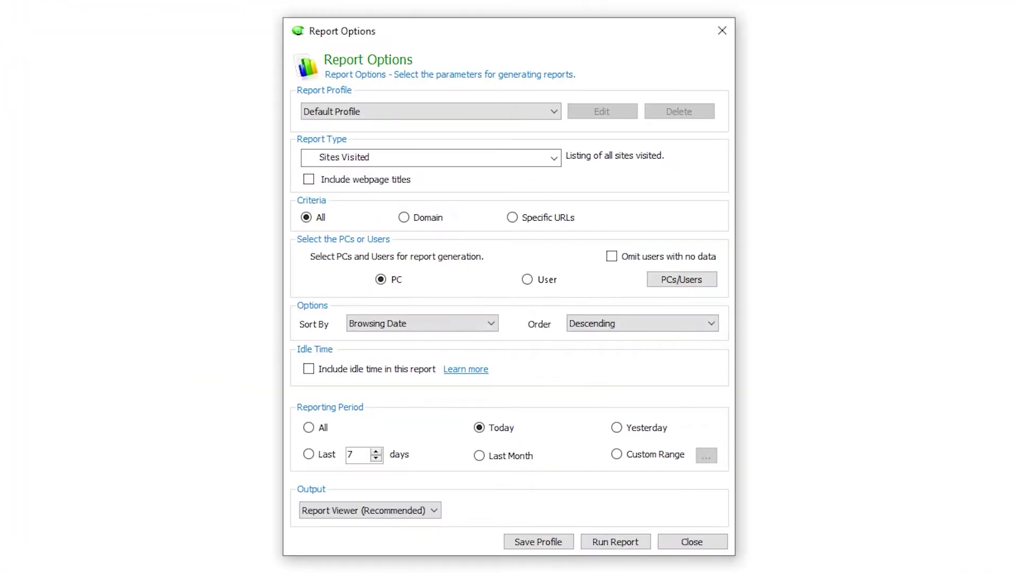
left_click(554, 158)
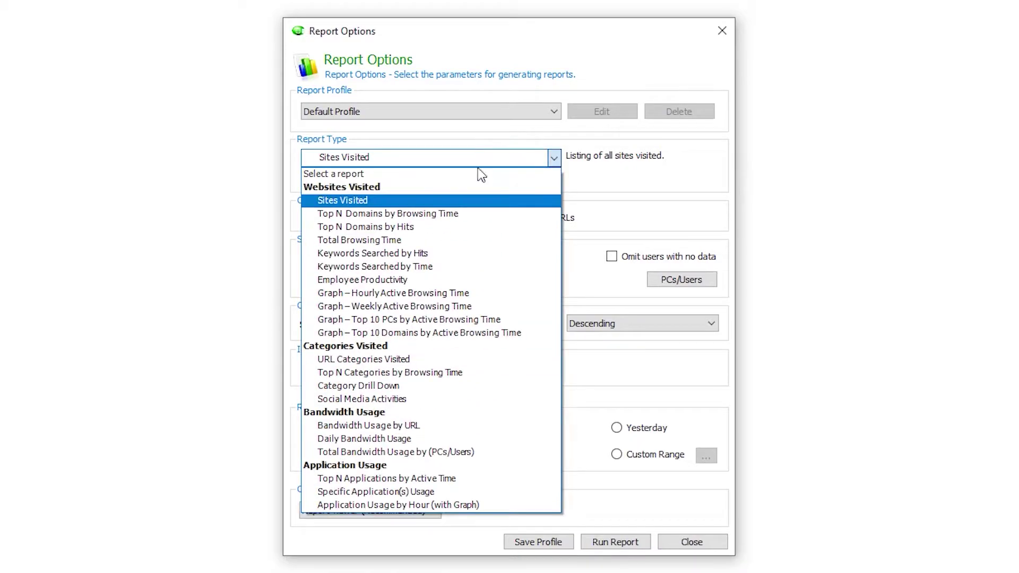
left_click(393, 280)
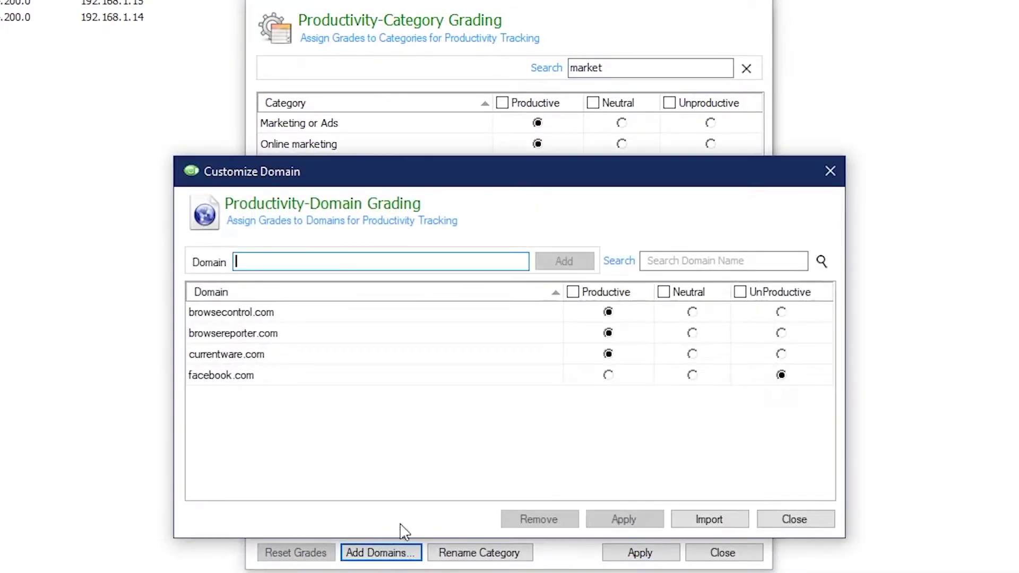
Add instagram.com to the graded domains list, then type 'block'
type("instagram.com")
key("Return")
type("block")
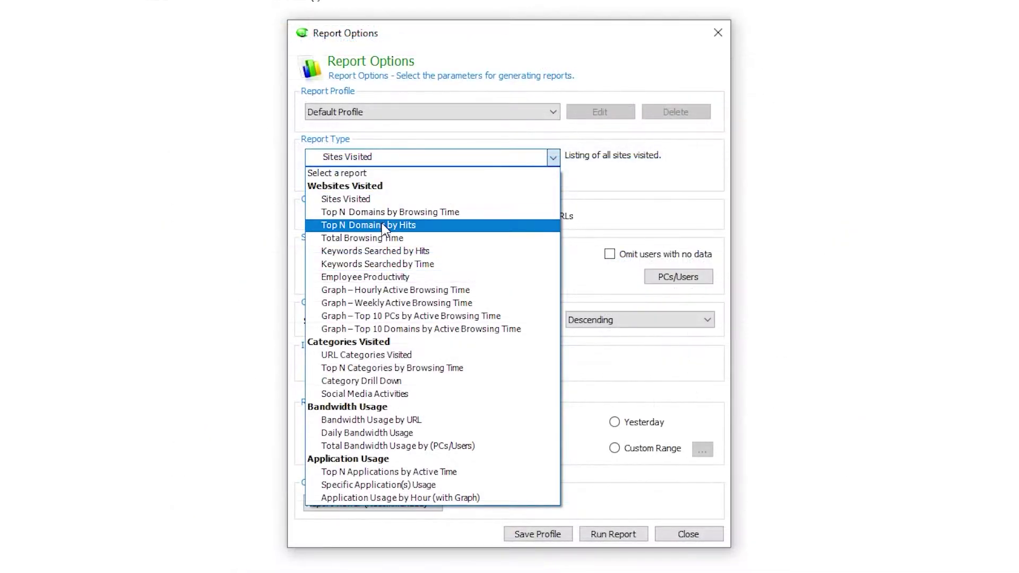
Run the Employee Productivity report with the period set to Yesterday
left_click(394, 276)
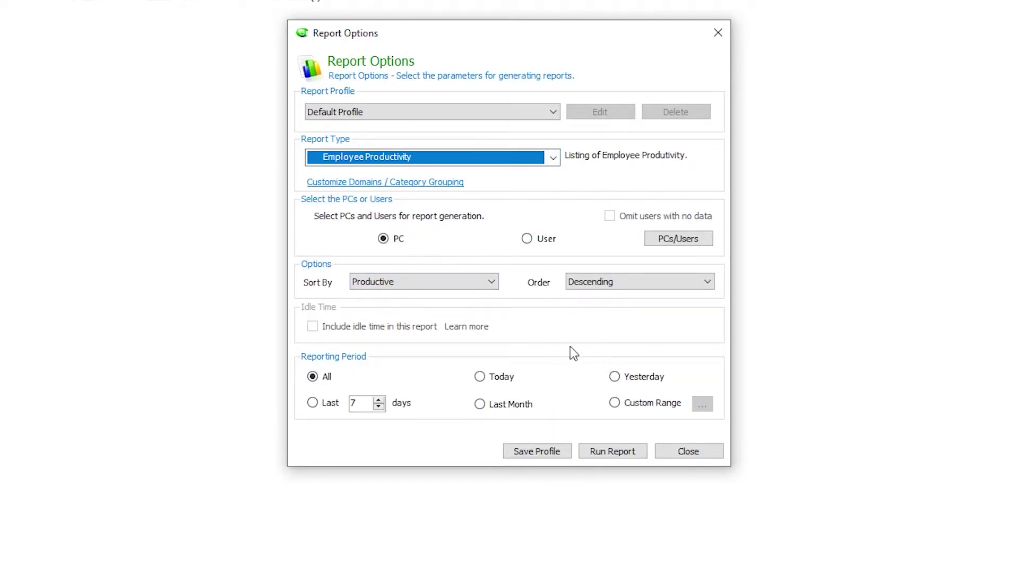
left_click(623, 379)
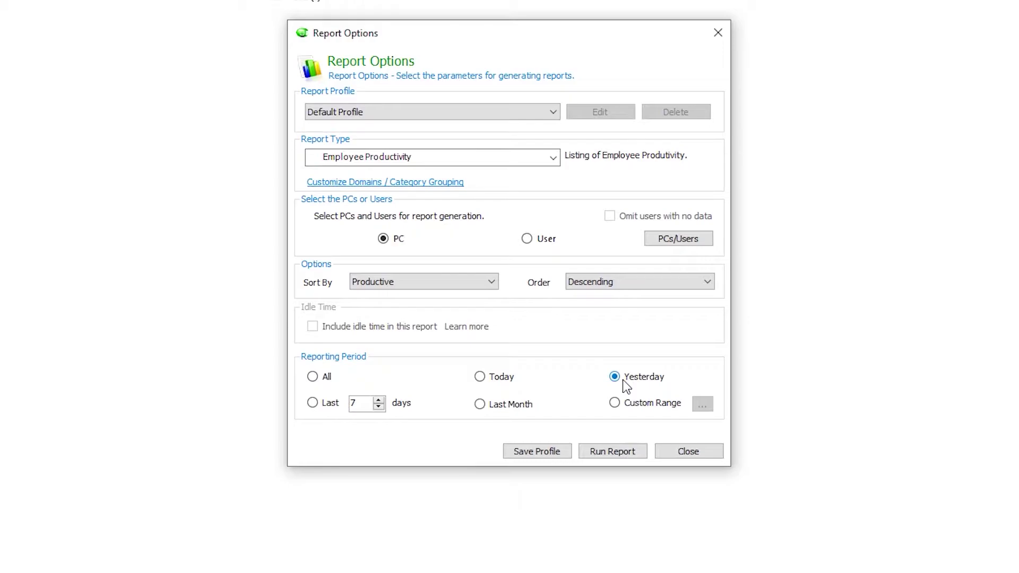
left_click(618, 452)
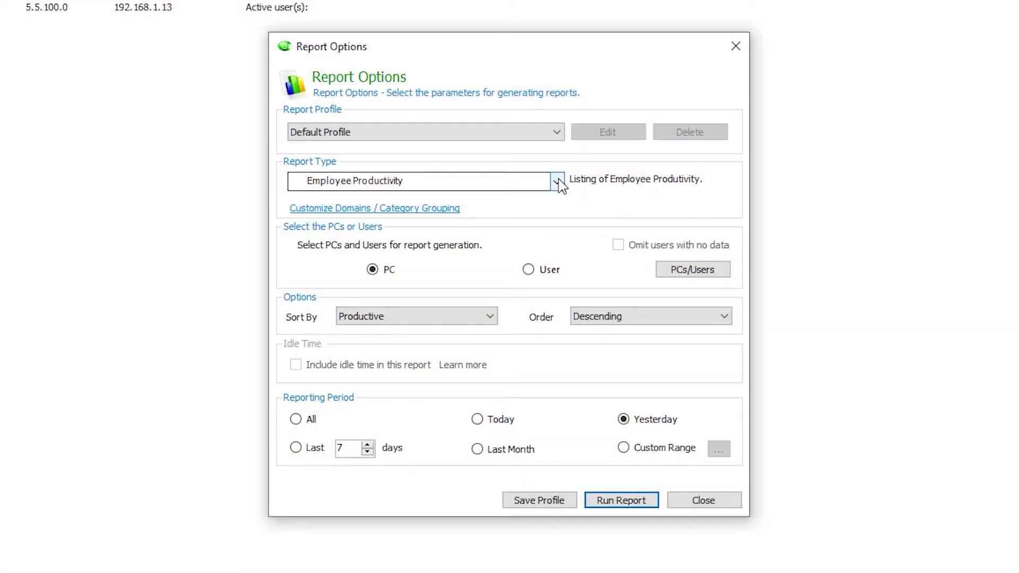
Choose Top N Domains by Browsing Time, set the period to Yesterday, and run it
left_click(558, 181)
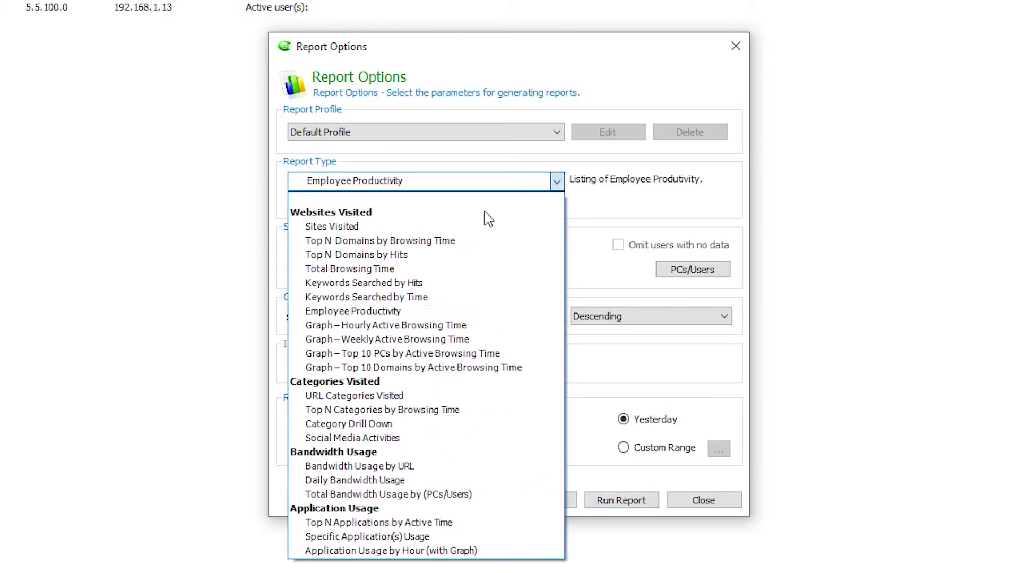
left_click(433, 242)
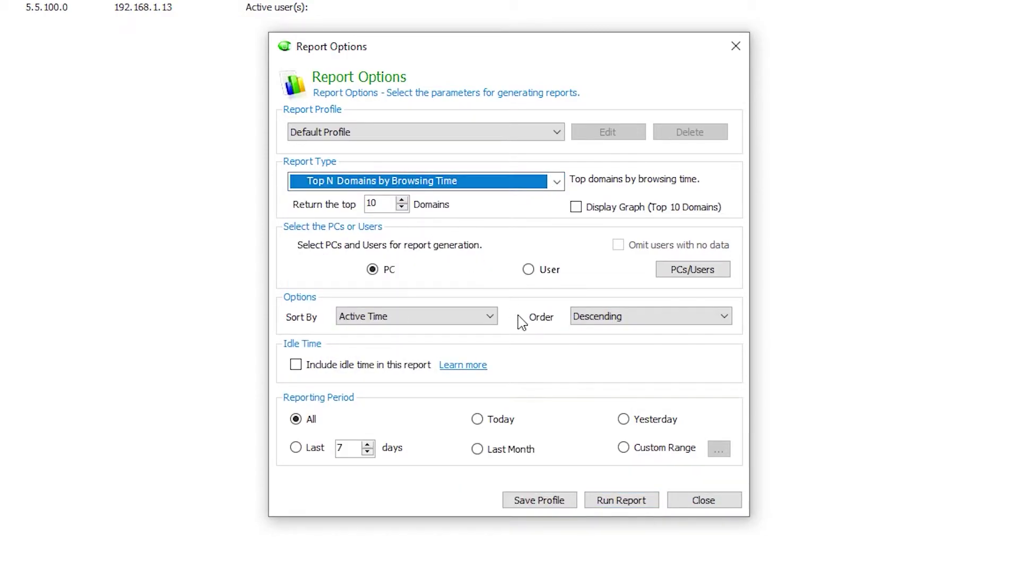
left_click(636, 424)
left_click(637, 501)
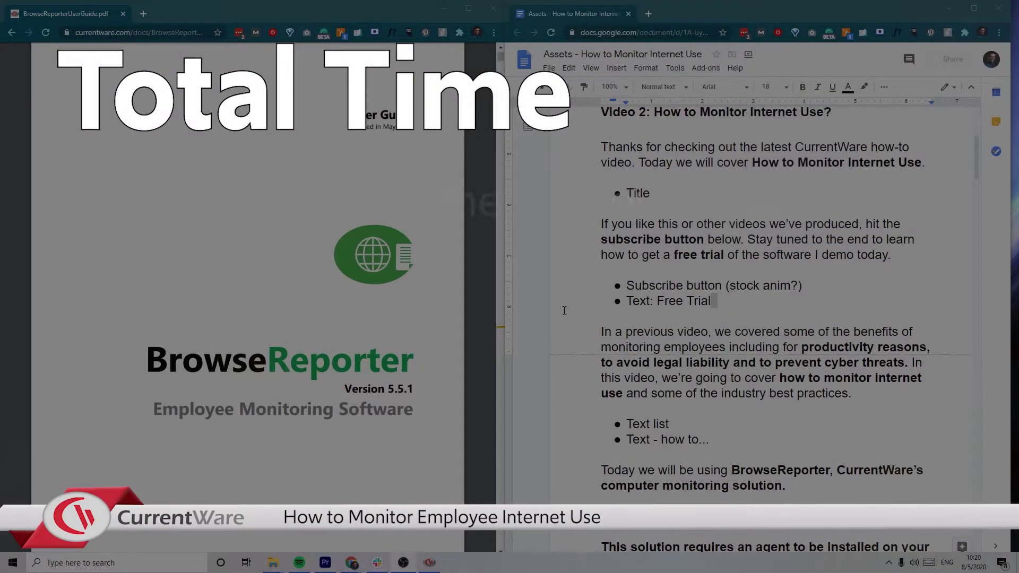
Bring up the BrowseReporter user guide, scroll through it, and jump to section 1.8
left_click(264, 303)
scroll(338, 386, "down", 10)
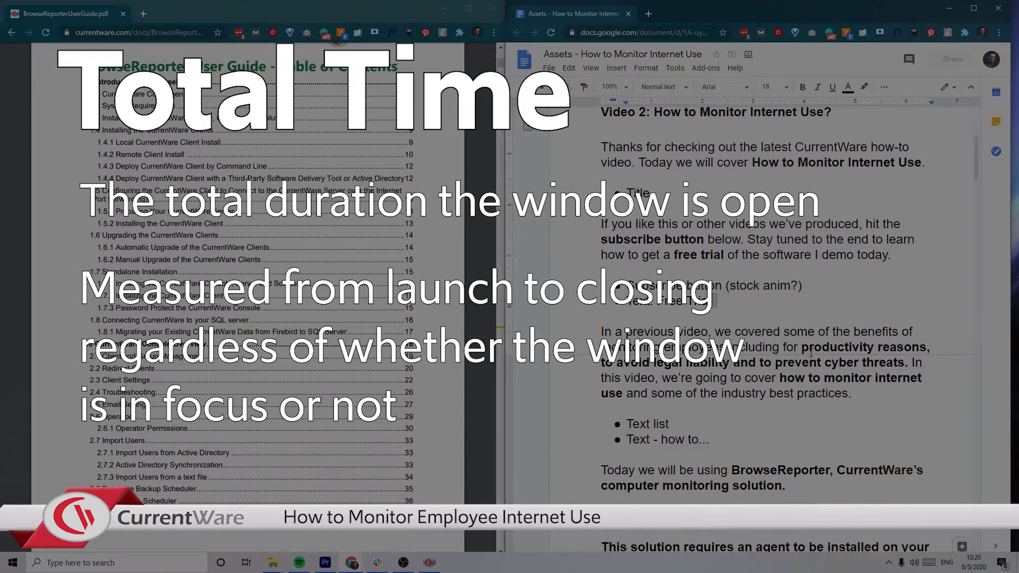
scroll(811, 353, "down", 2)
scroll(810, 353, "down", 2)
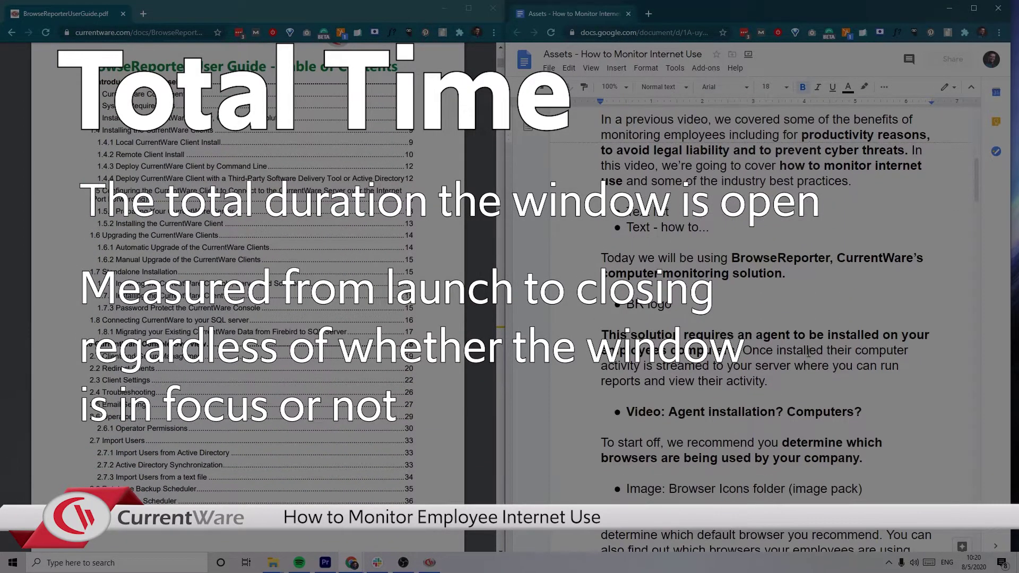
left_click(298, 318)
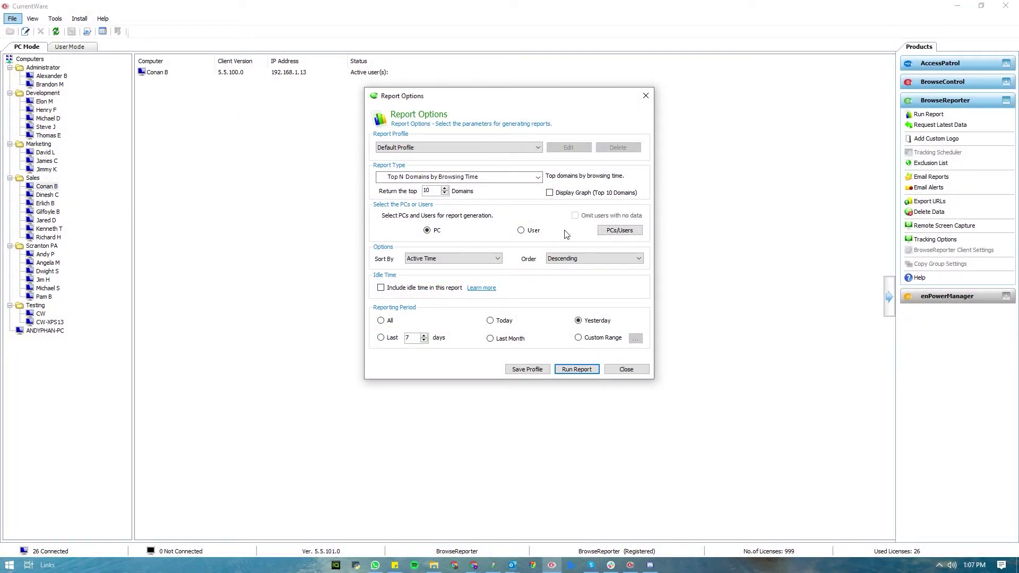
Select Sites Visited as the report type and enable Include webpage titles
left_click(539, 179)
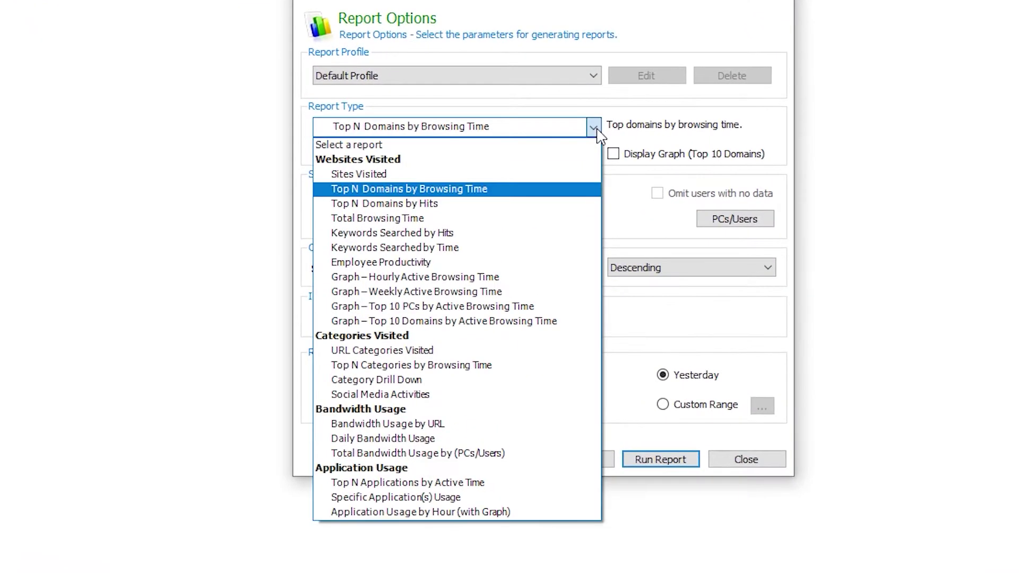
left_click(521, 176)
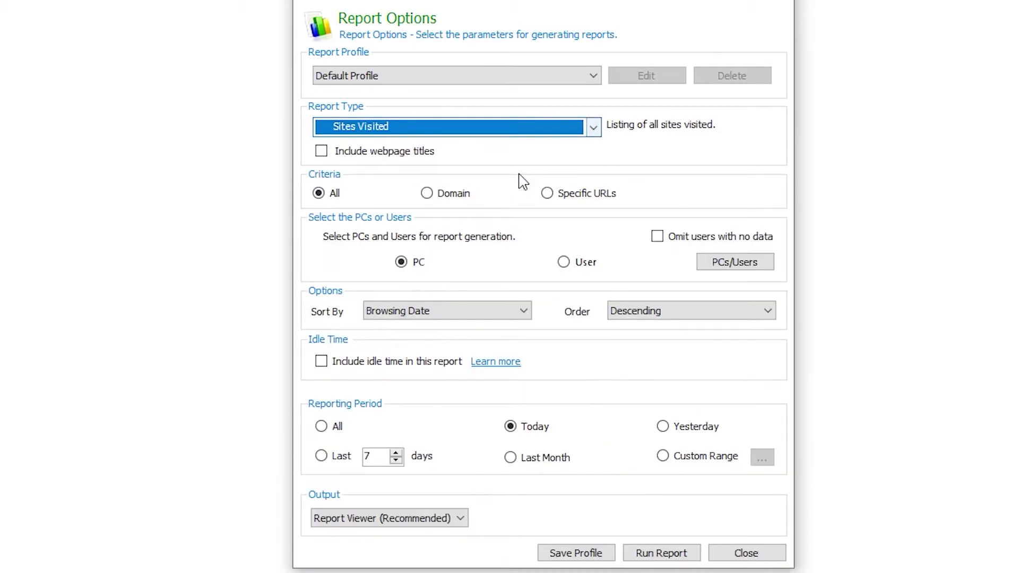
left_click(379, 154)
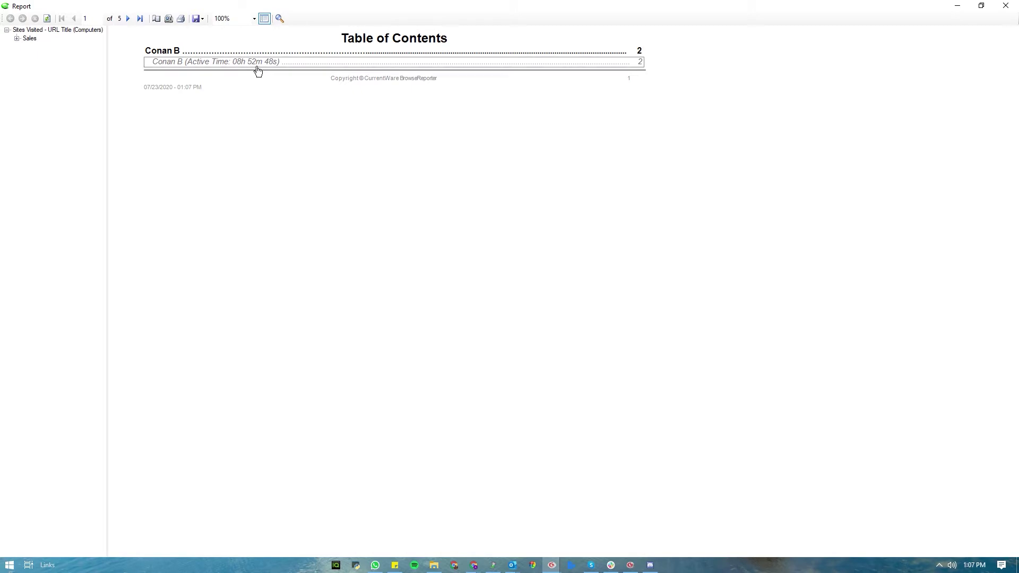
Open the Sales computer's entry in the table of contents to view its sites on page 2
left_click(257, 66)
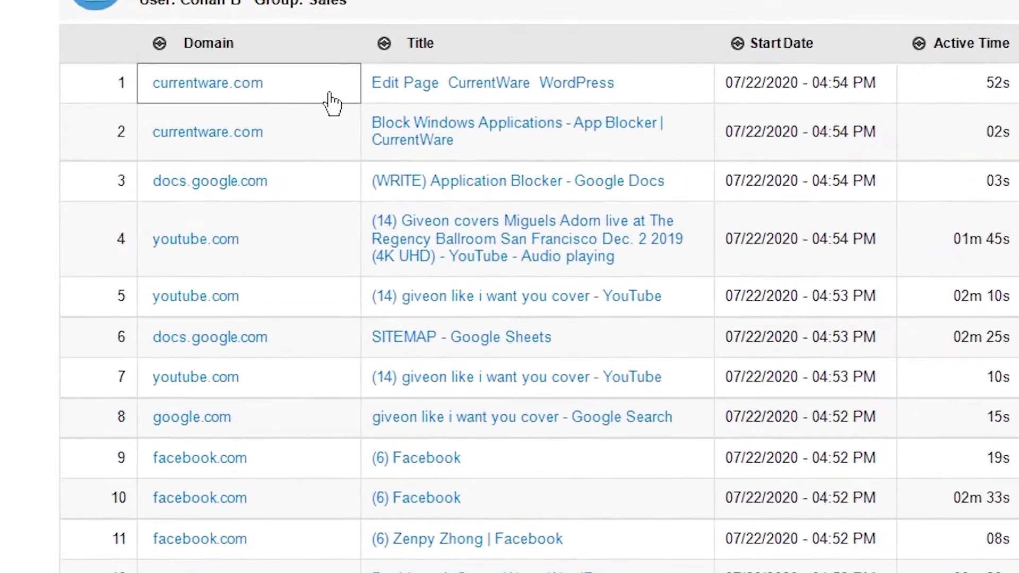